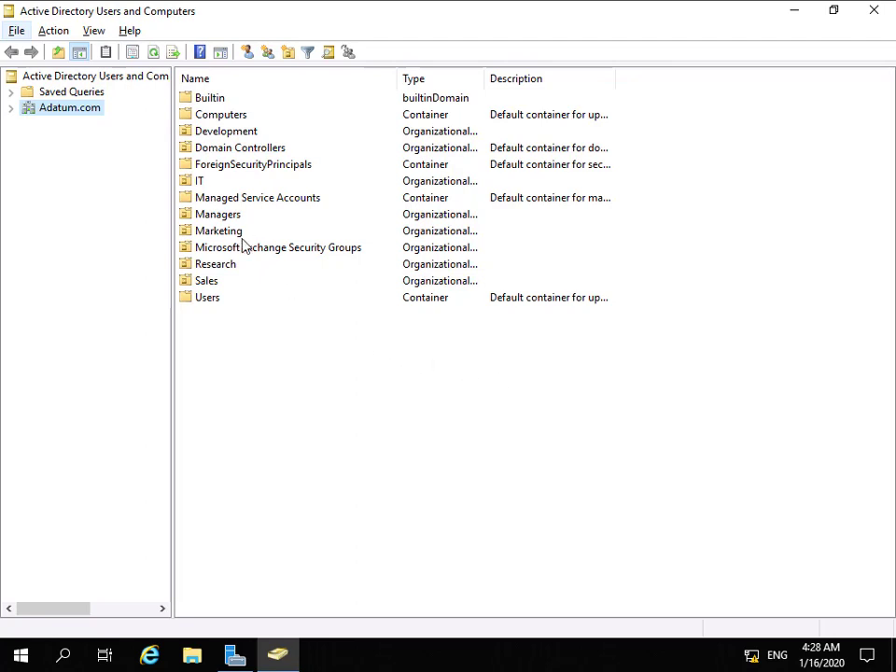
Open the Discovery Management group's properties in the Microsoft Exchange Security Groups OU
click(309, 250)
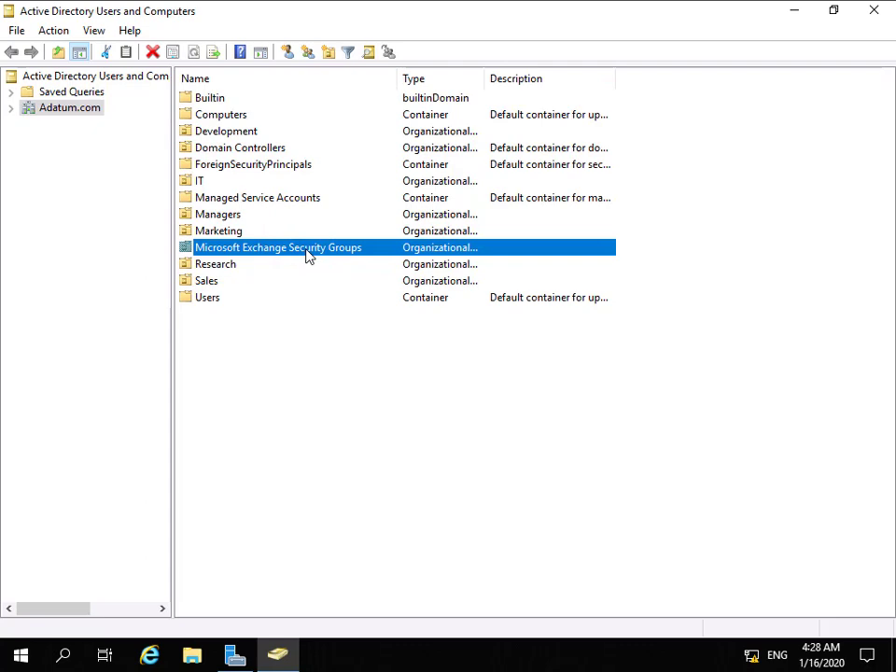
double_click(308, 253)
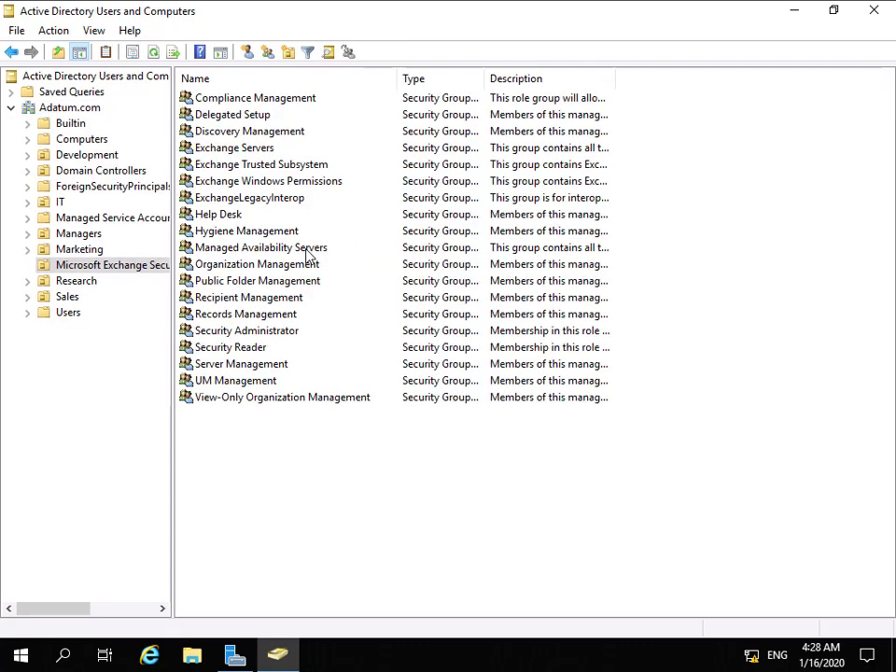
click(265, 133)
double_click(266, 133)
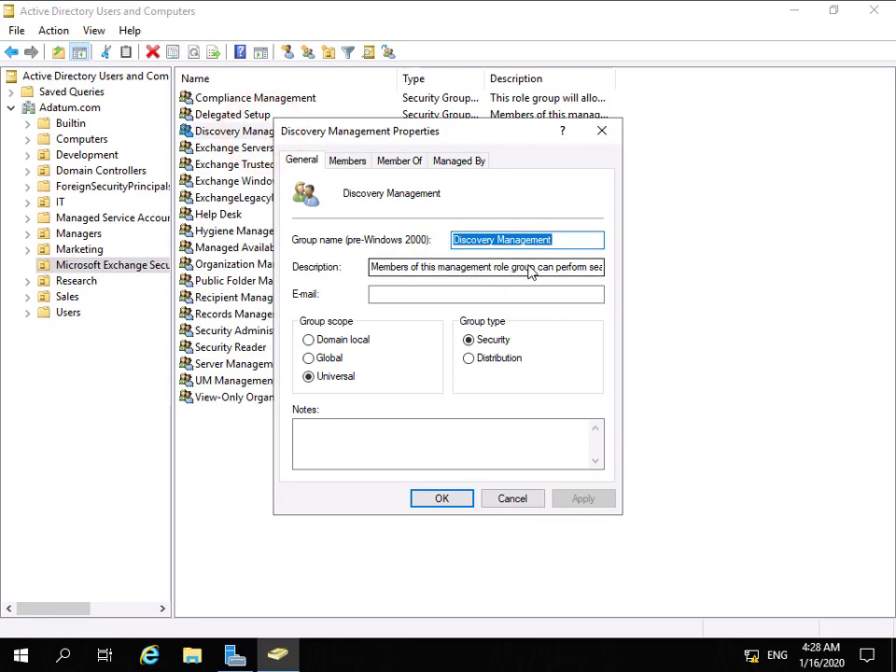
Look up the user account by name, add it to the group's members, and save
click(347, 165)
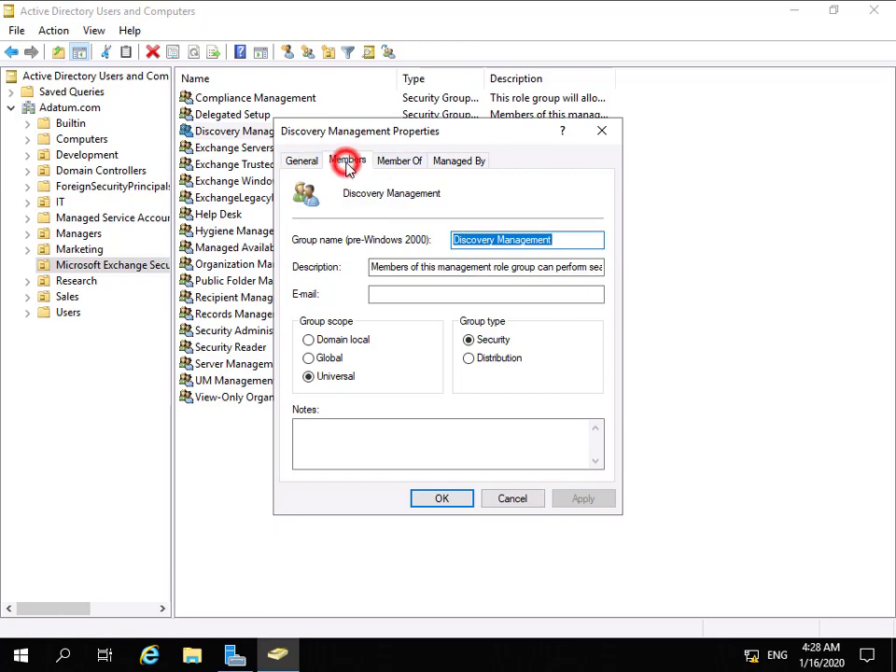
click(343, 449)
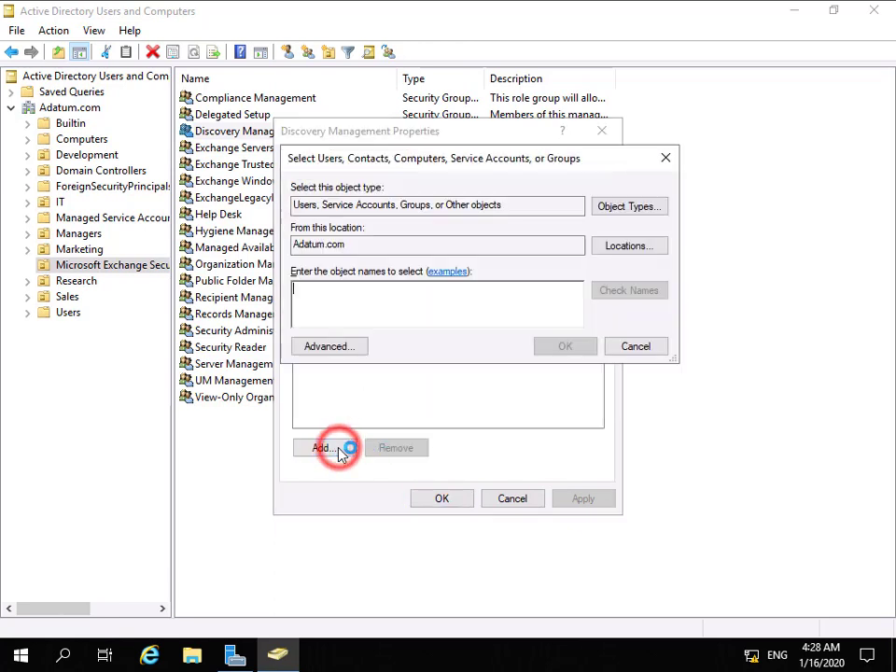
click(547, 314)
text(art)
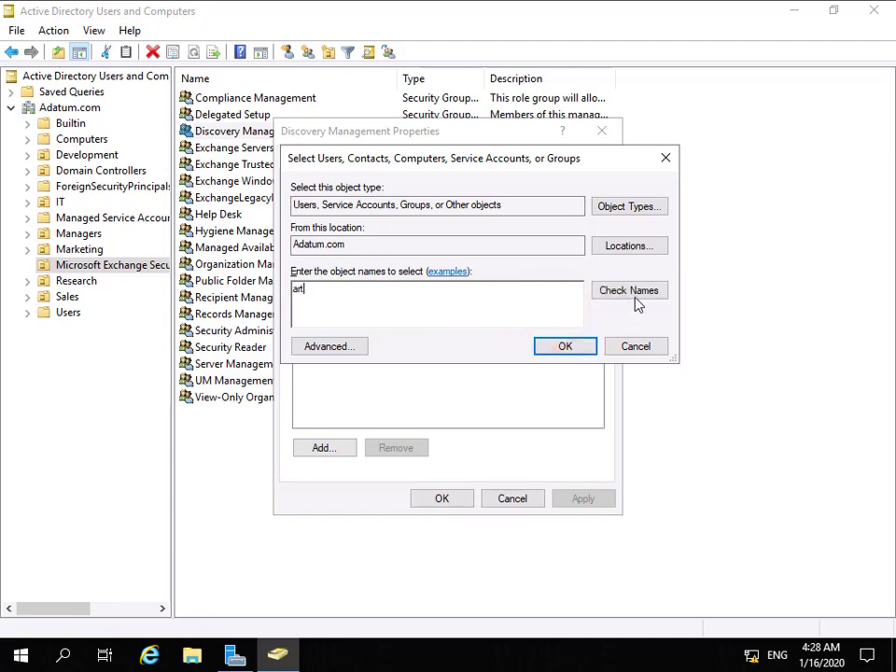
click(641, 291)
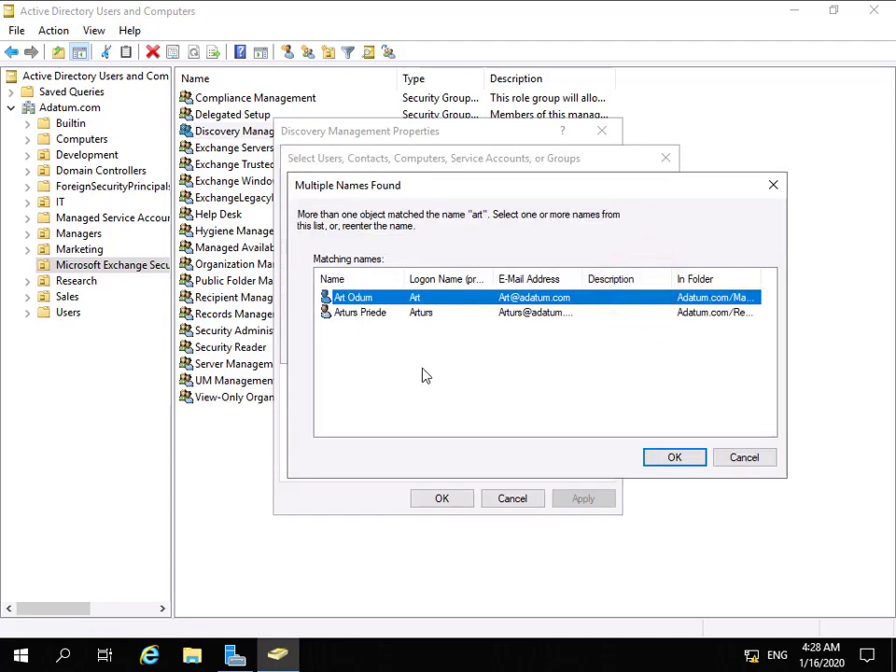
click(674, 458)
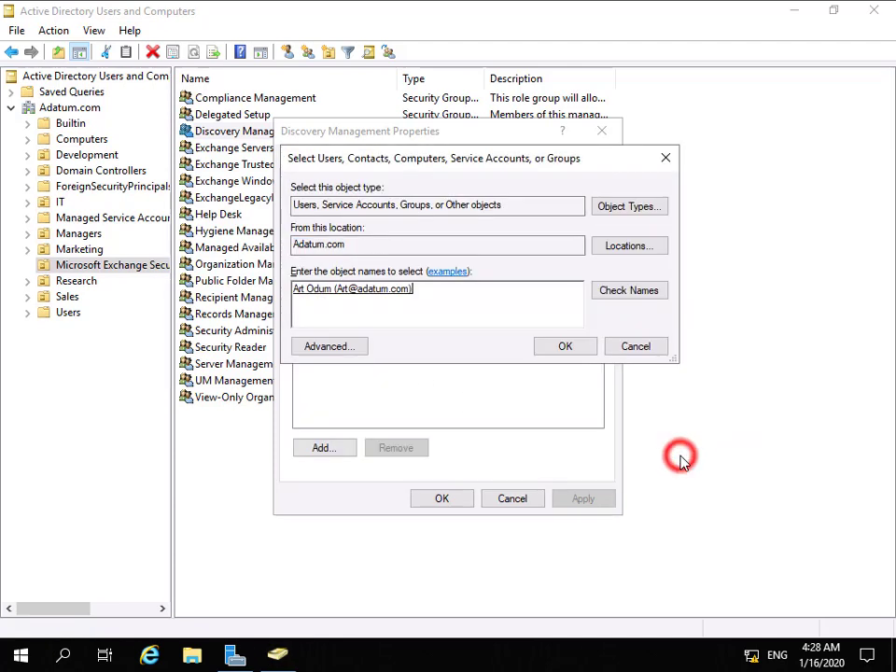
click(561, 344)
click(450, 499)
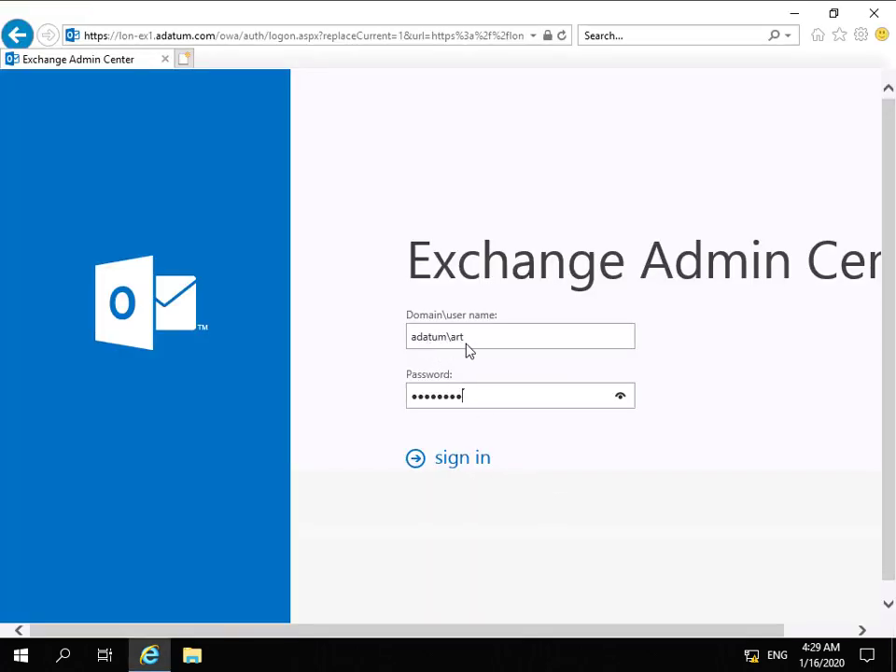
Sign in to the Exchange Admin Center with the domain credentials
click(467, 459)
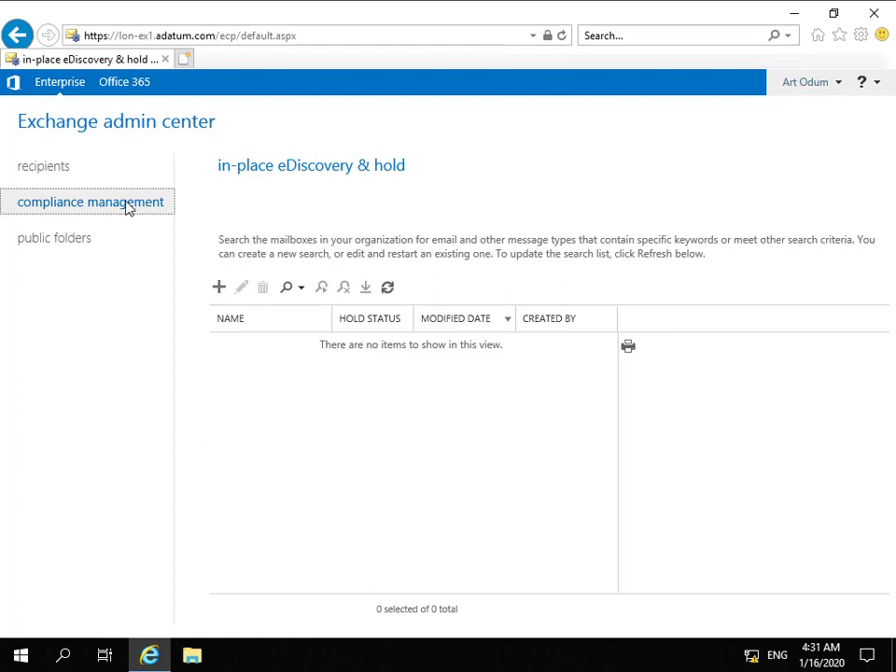
Create a new eDiscovery & hold named 'Hold for' plus the target user's name
click(220, 287)
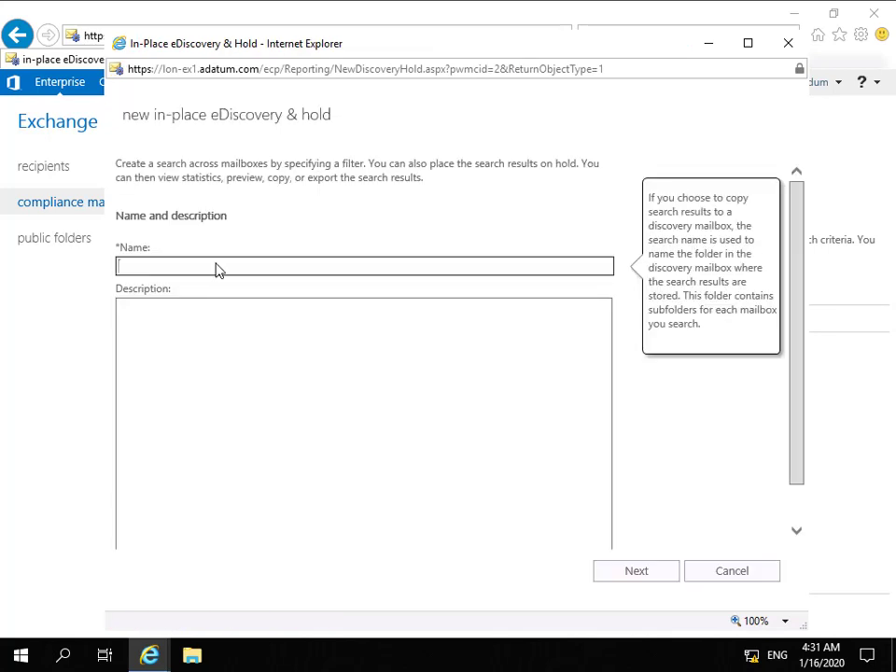
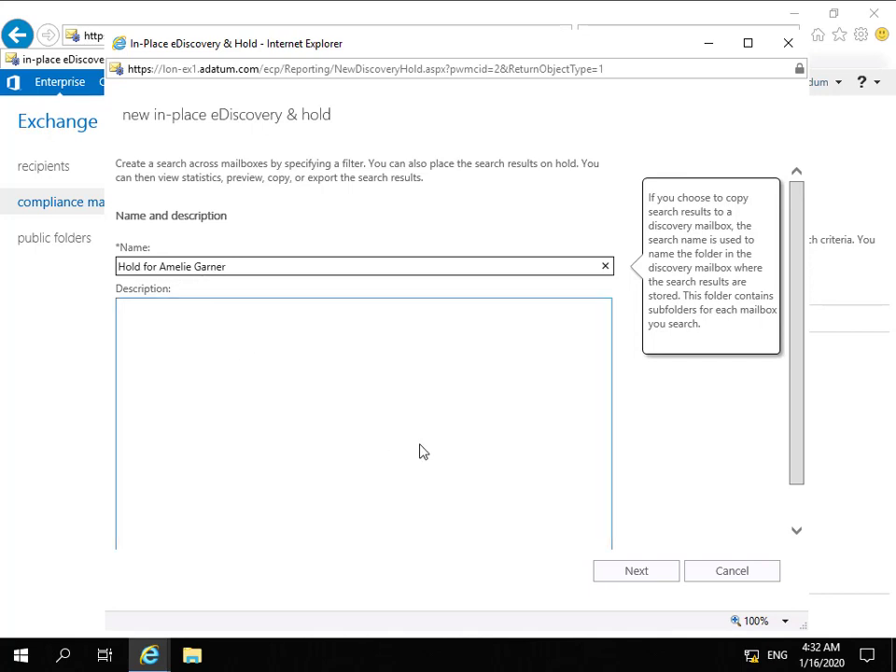
click(635, 572)
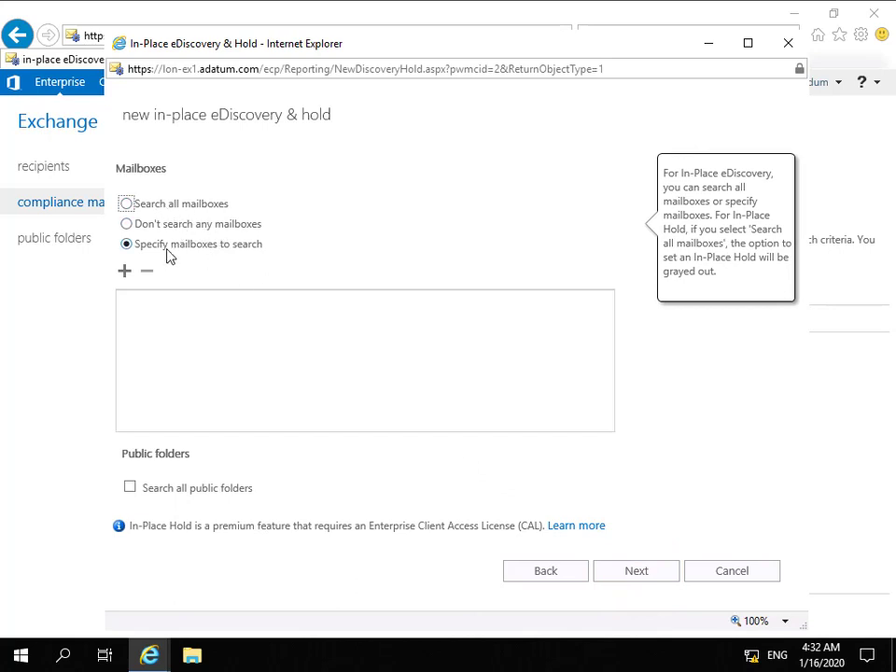
Specify only the target user's mailbox as the hold source and continue to the search query
click(125, 271)
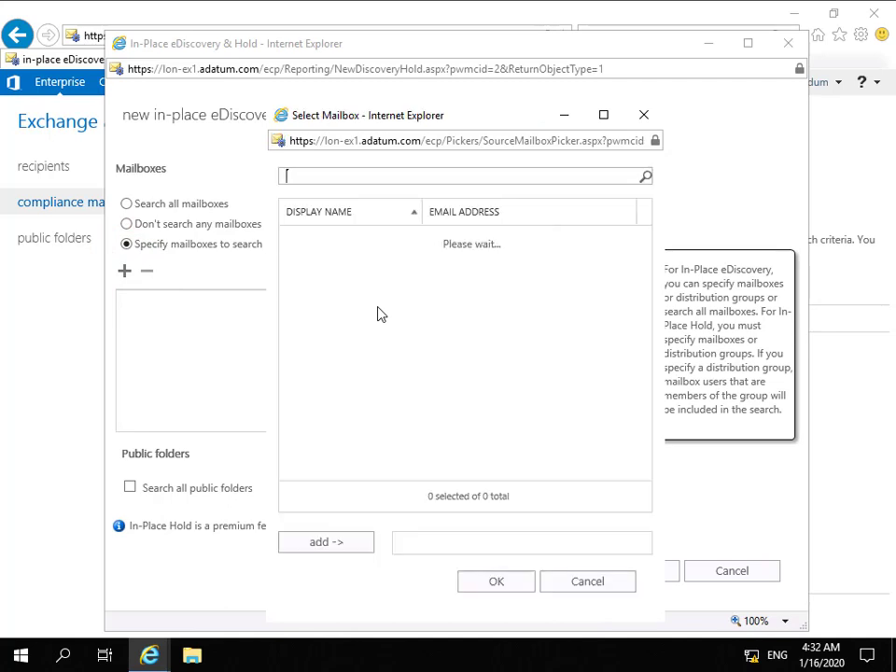
scroll(390, 404, down, 2)
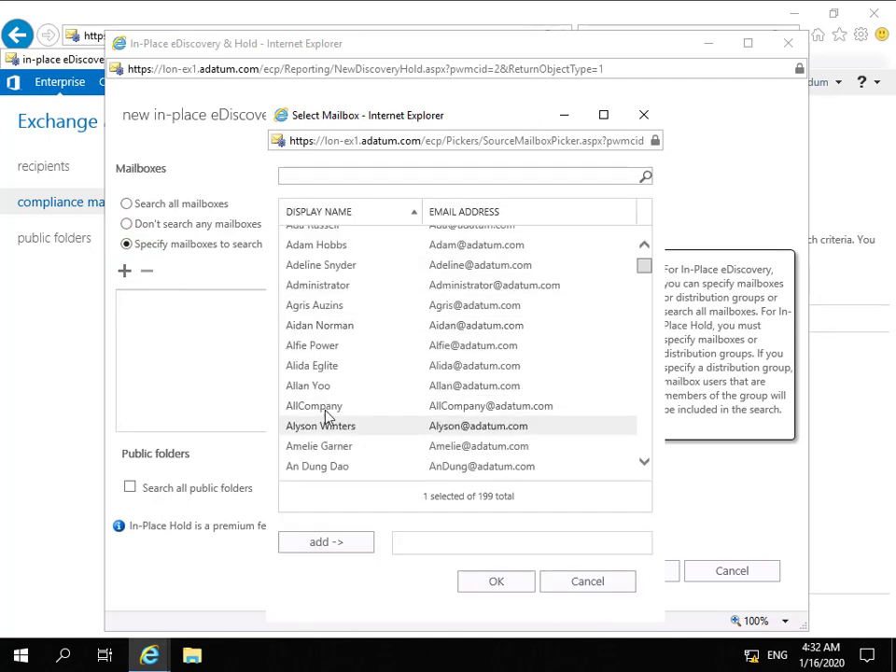
click(338, 448)
click(345, 542)
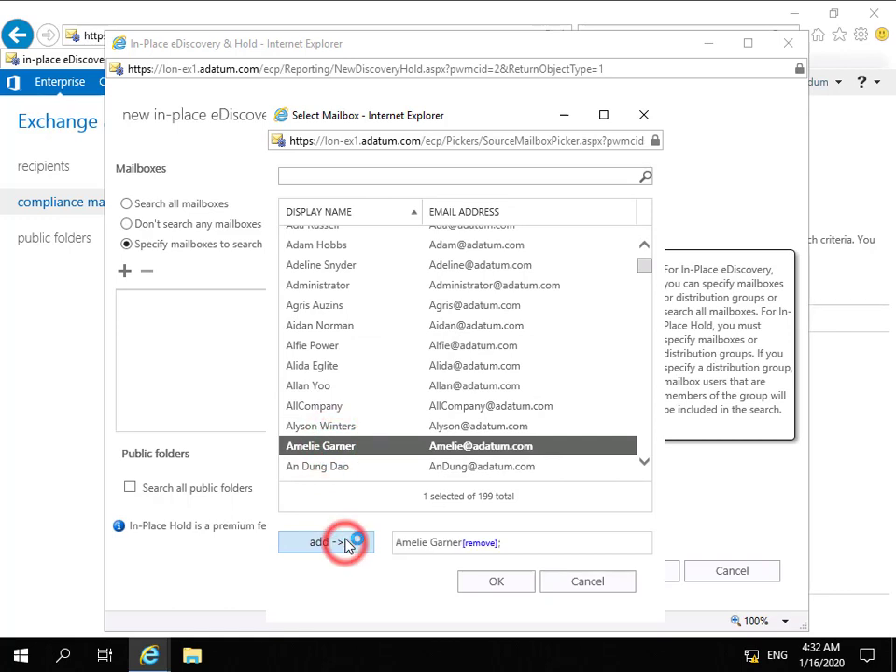
click(483, 578)
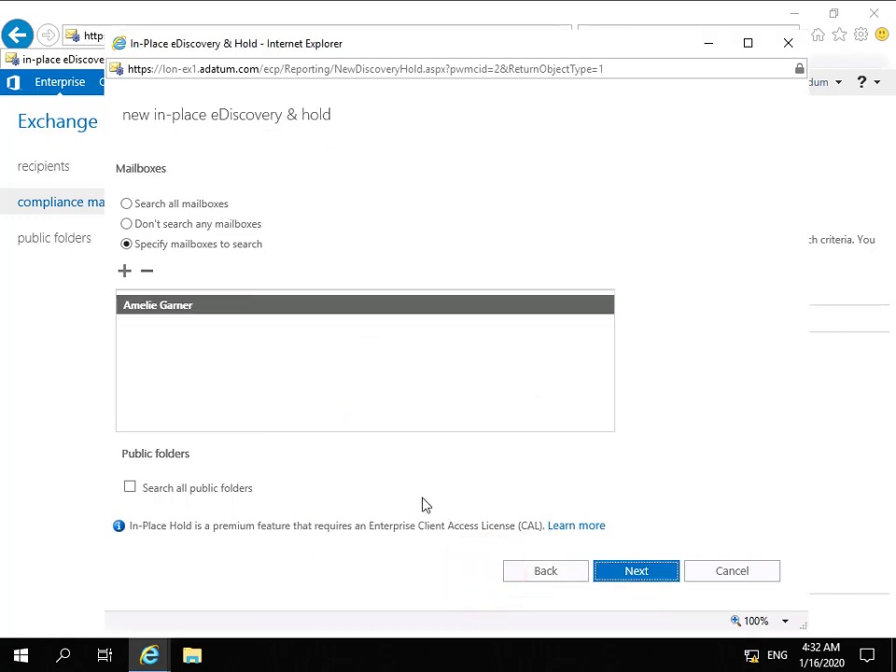
click(608, 570)
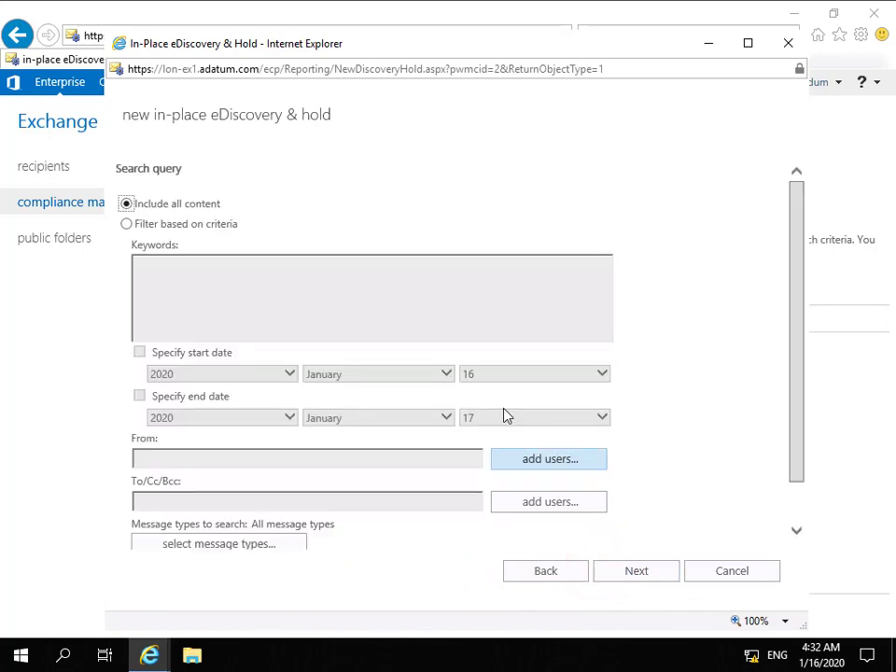
Filter the search by criteria with Administrator as the From sender
click(224, 226)
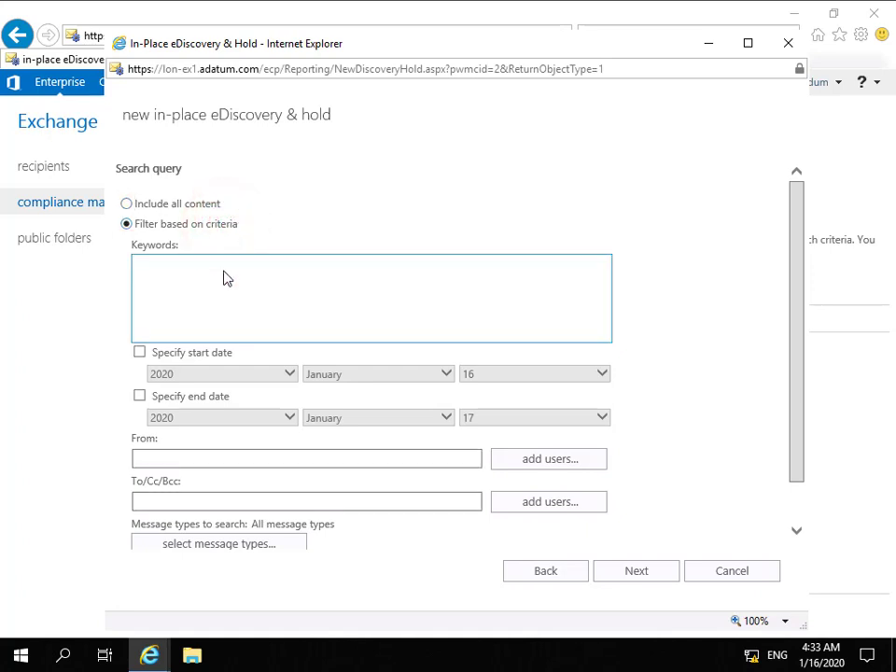
click(534, 465)
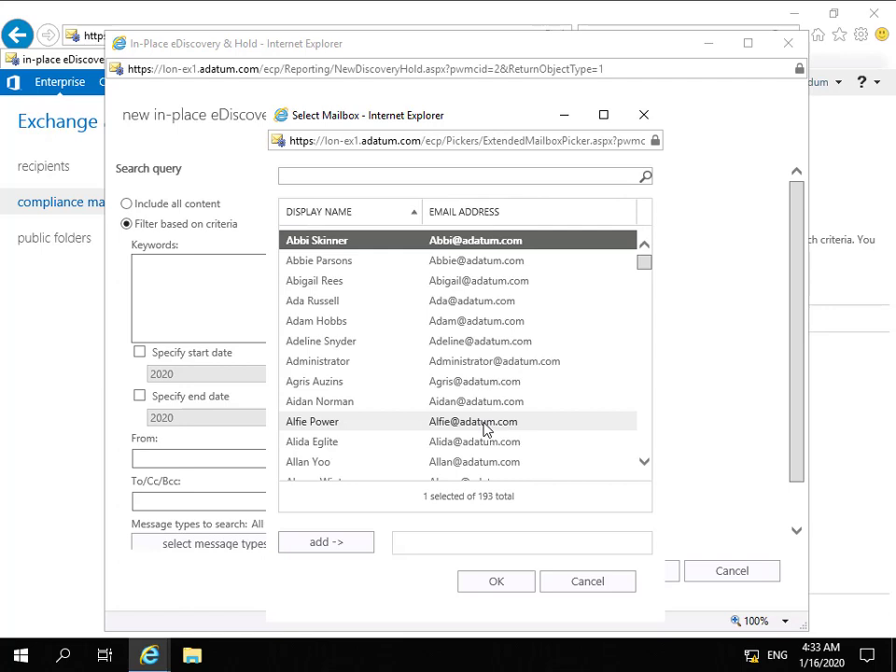
click(352, 364)
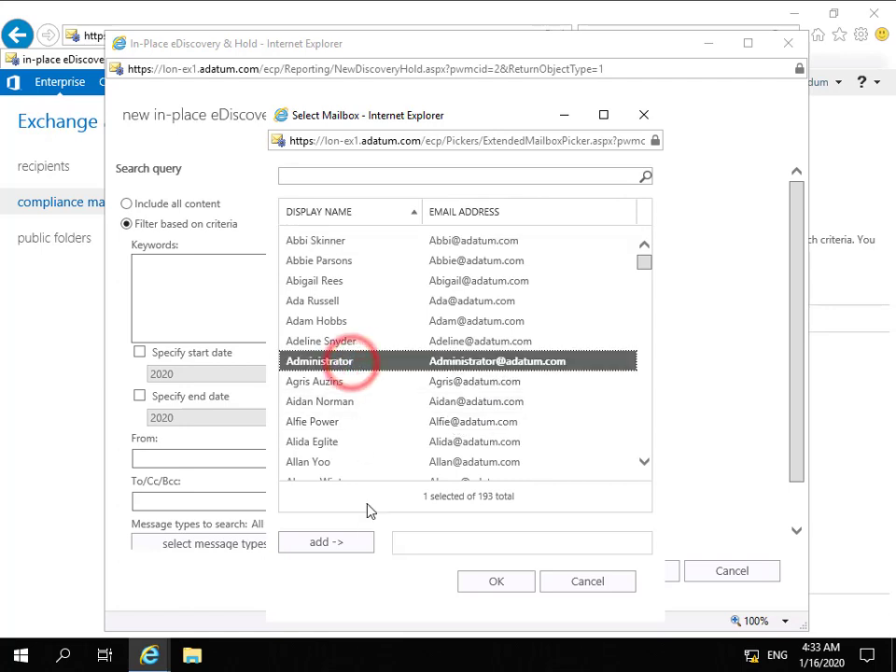
click(362, 542)
click(495, 581)
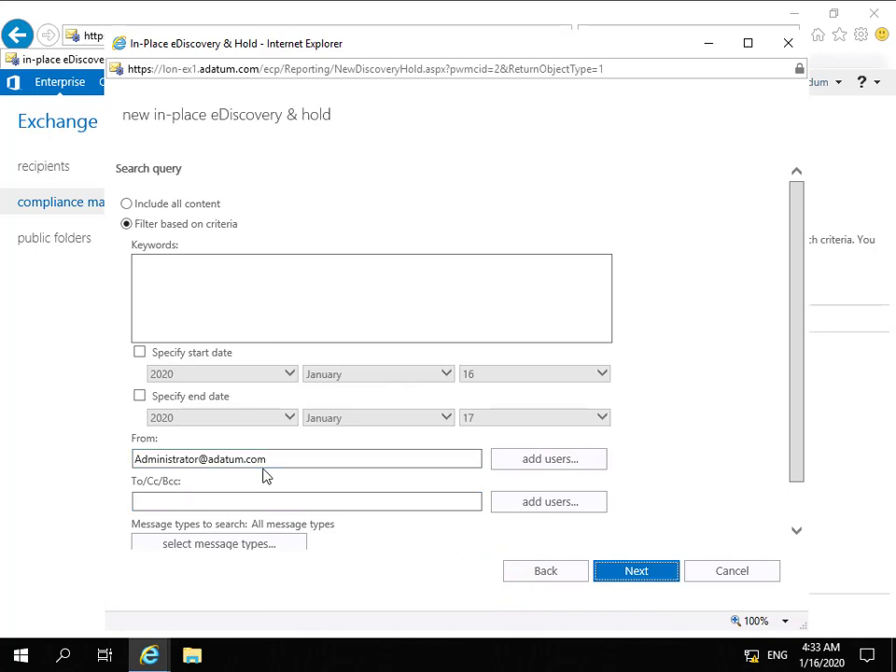
Limit the searched message types to Email only
click(279, 546)
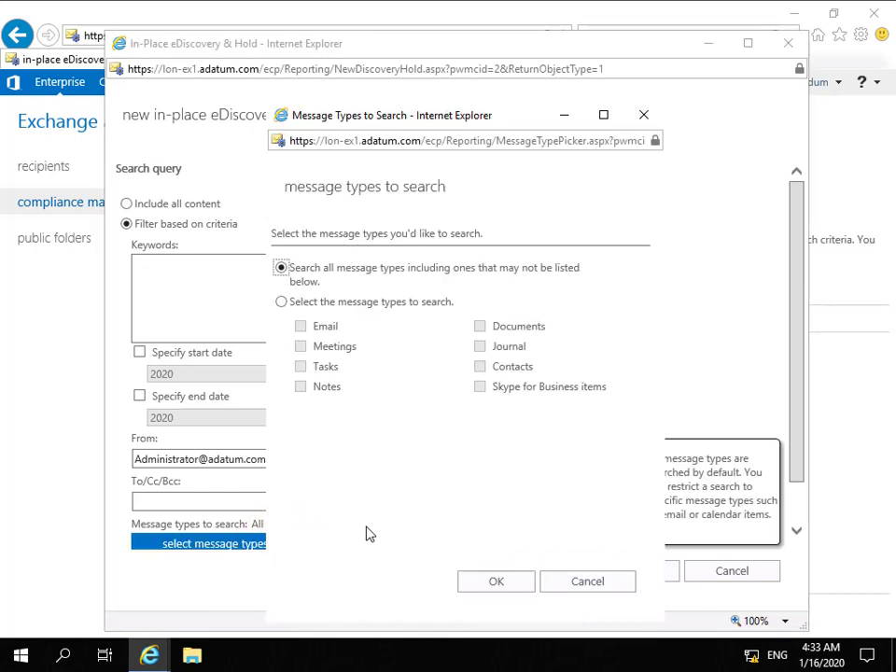
click(281, 302)
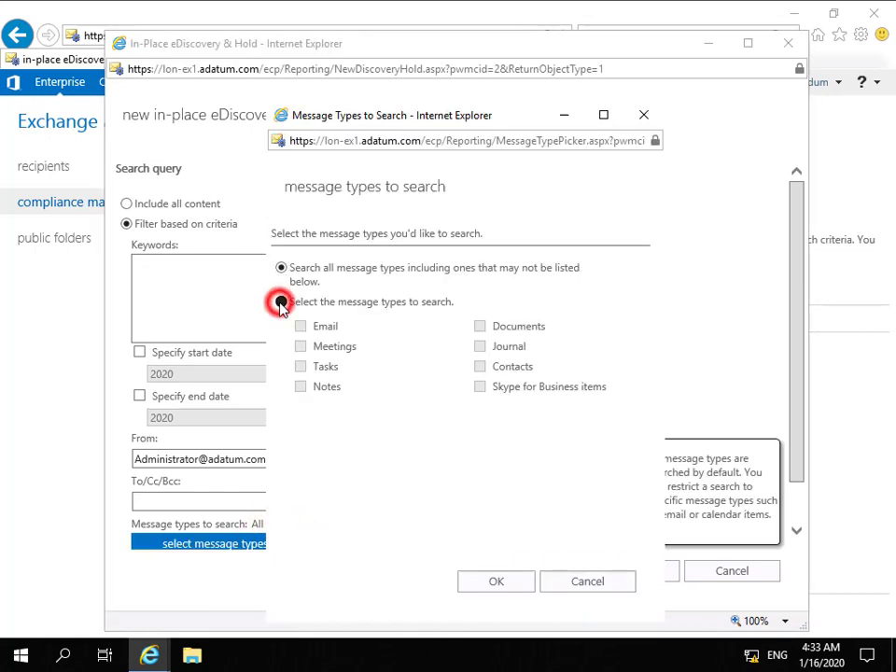
click(301, 326)
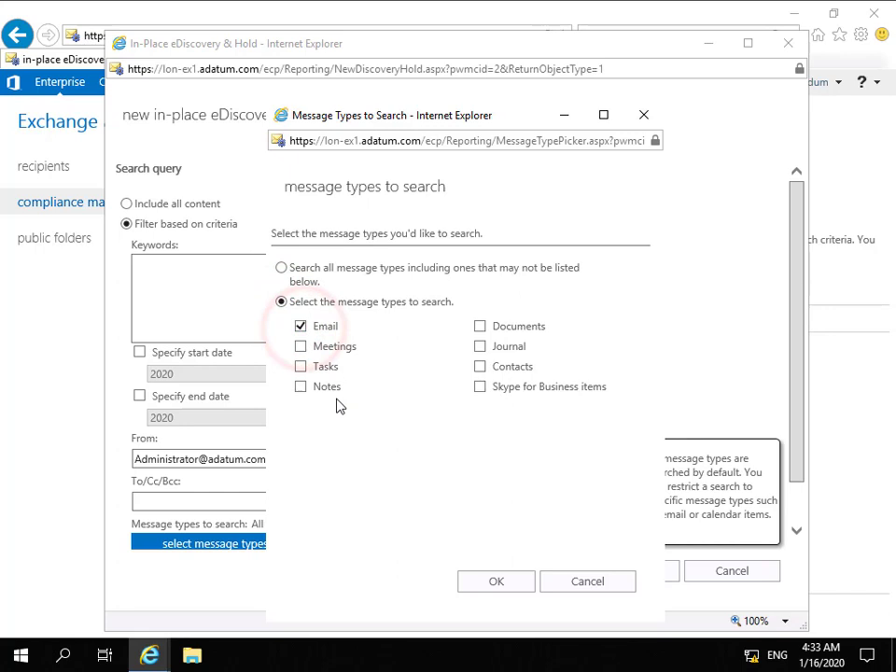
click(489, 580)
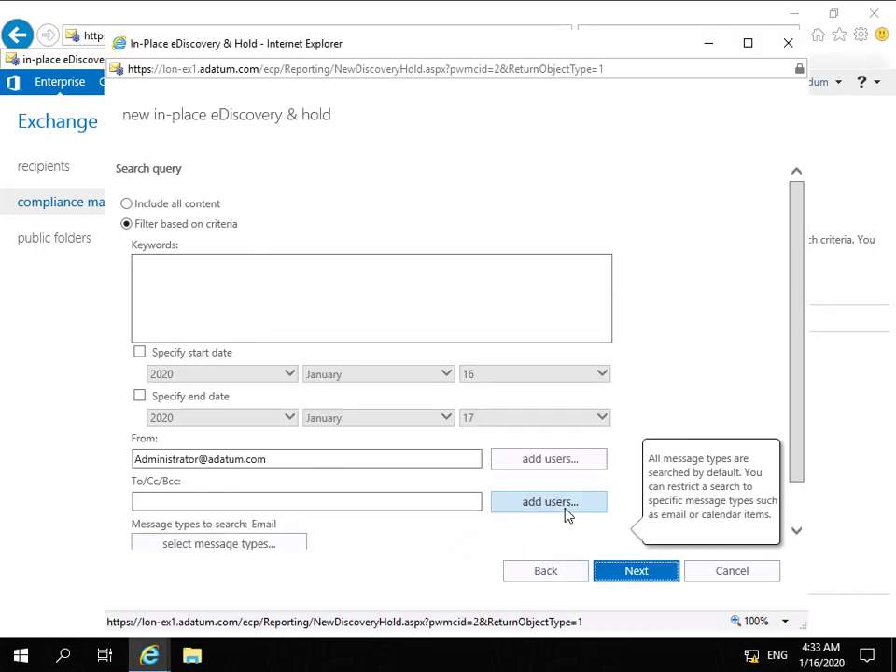
scroll(568, 515, down, 1)
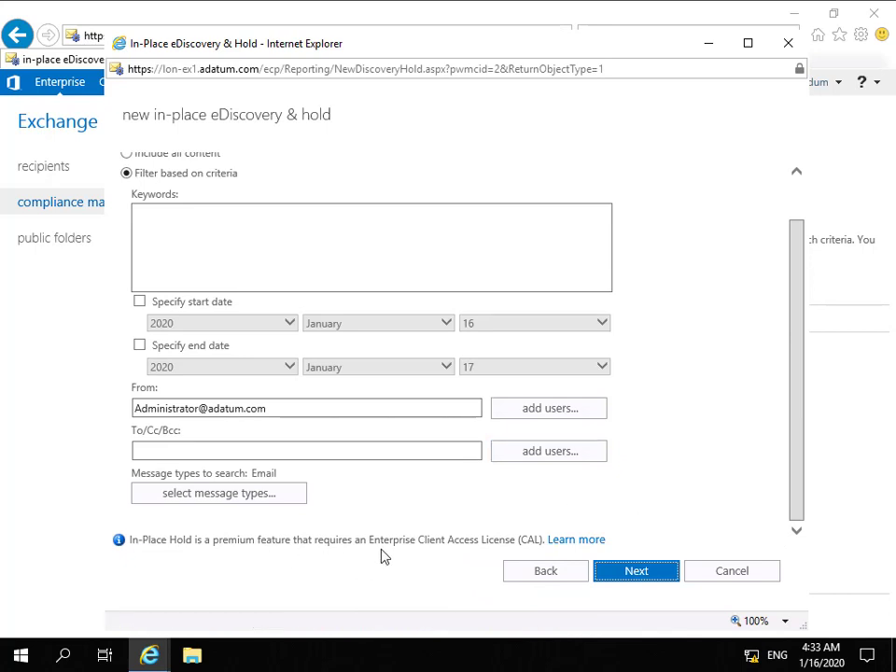
Hold content matching the search query for 365 days and finish creating the hold
click(602, 573)
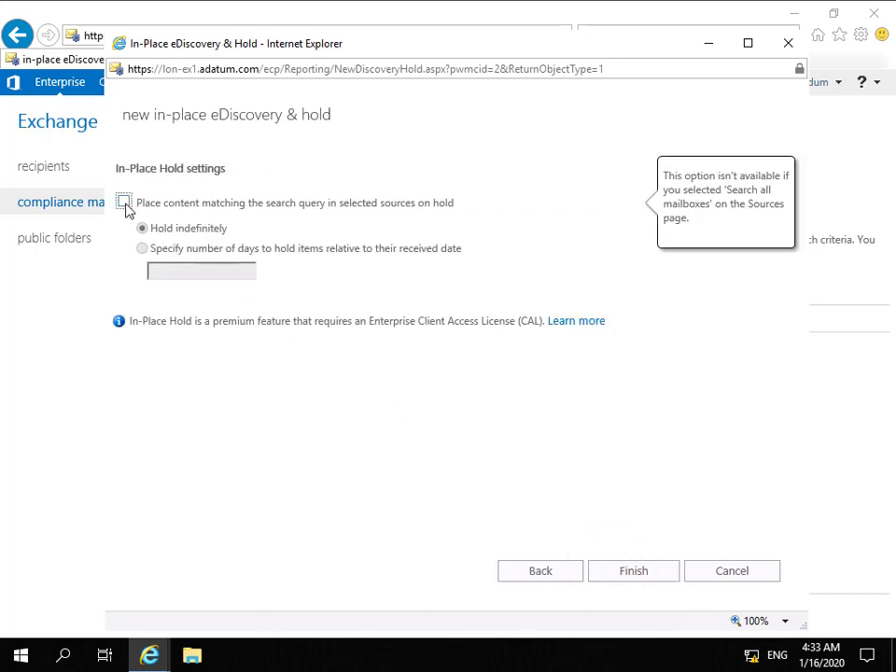
click(125, 204)
mouse_move(404, 226)
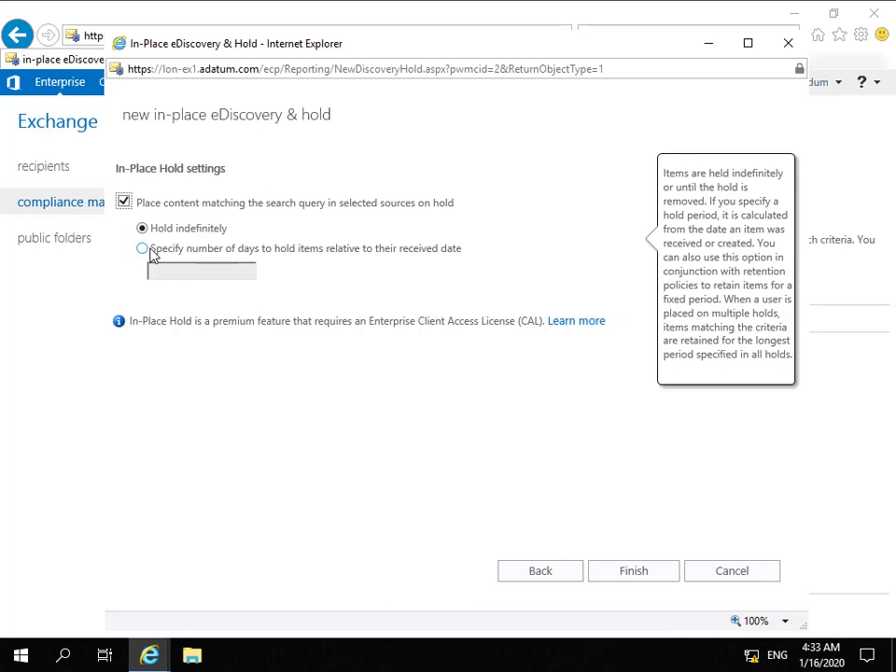
click(143, 250)
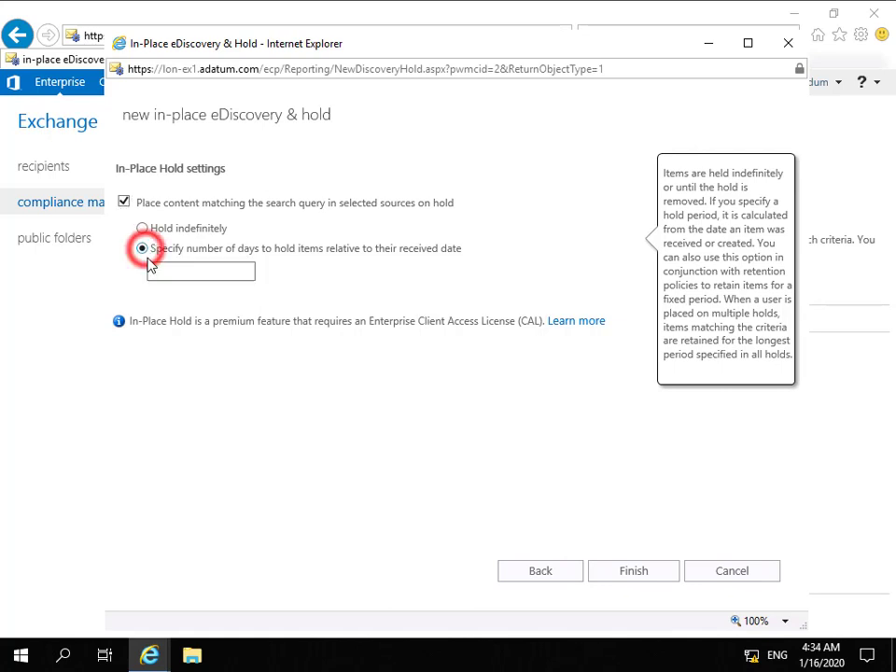
click(165, 278)
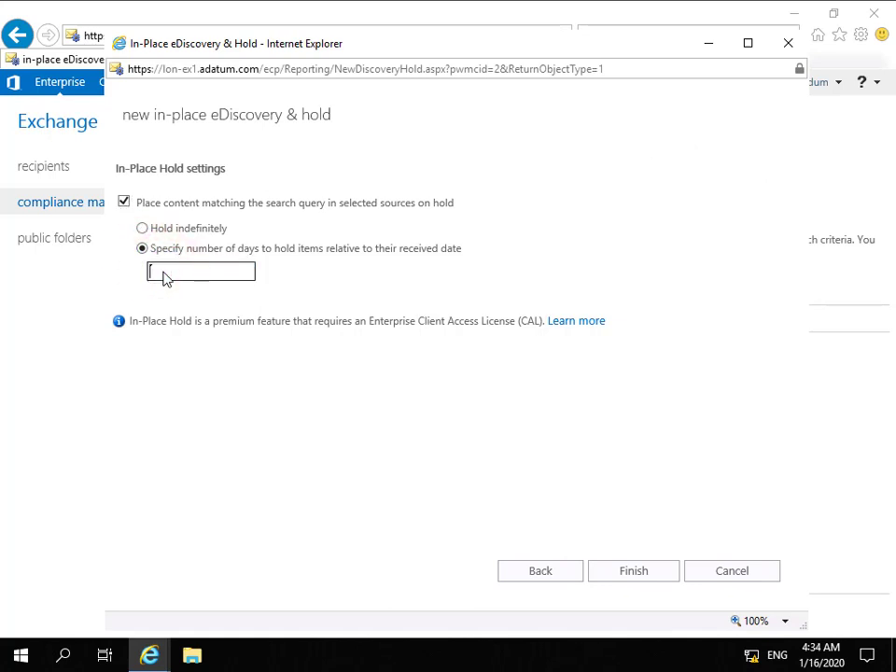
text(365)
click(593, 574)
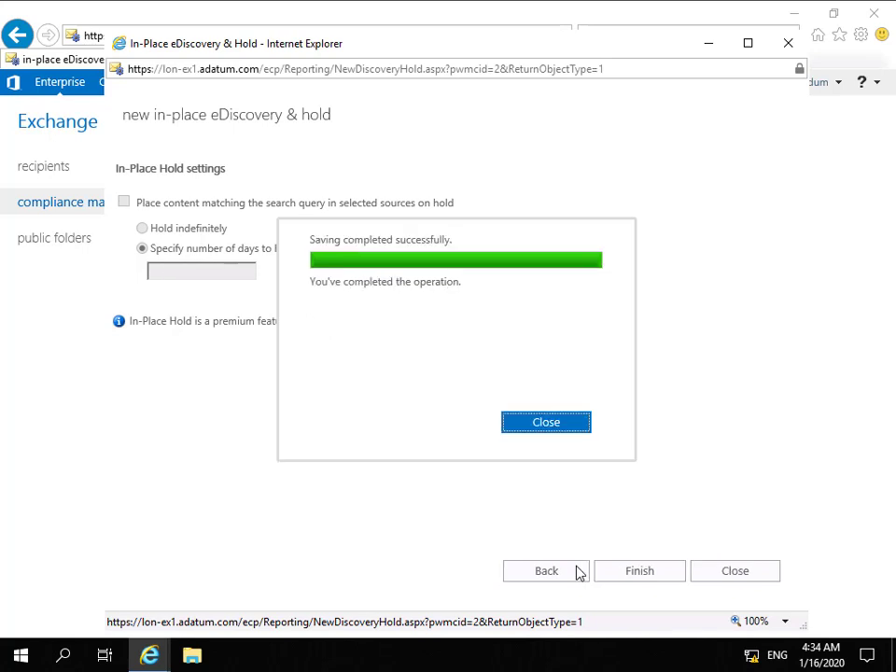
click(547, 426)
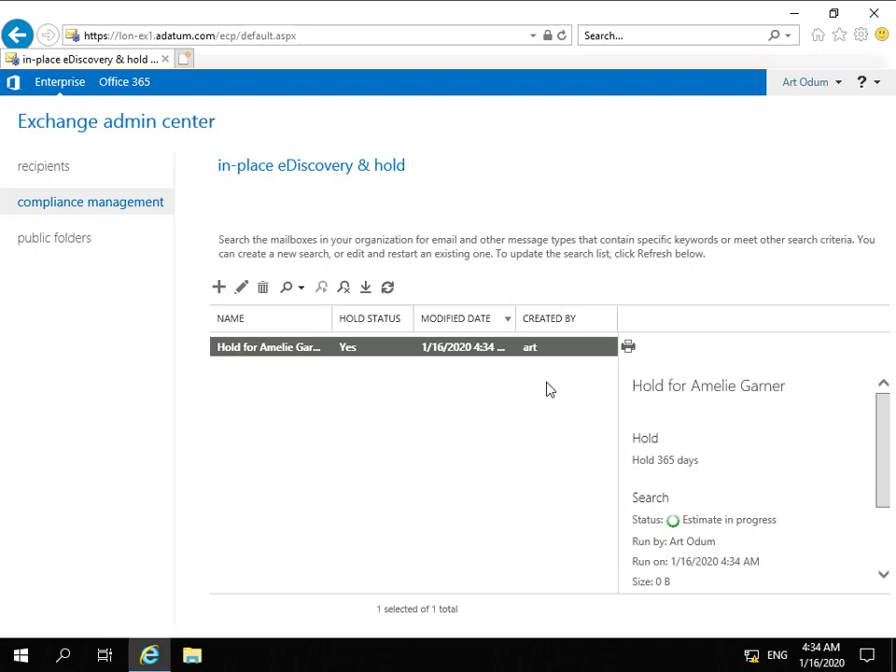
Launch Exchange Management Shell full-screen and run Get-Mailbox for the target user piped to fl
click(798, 16)
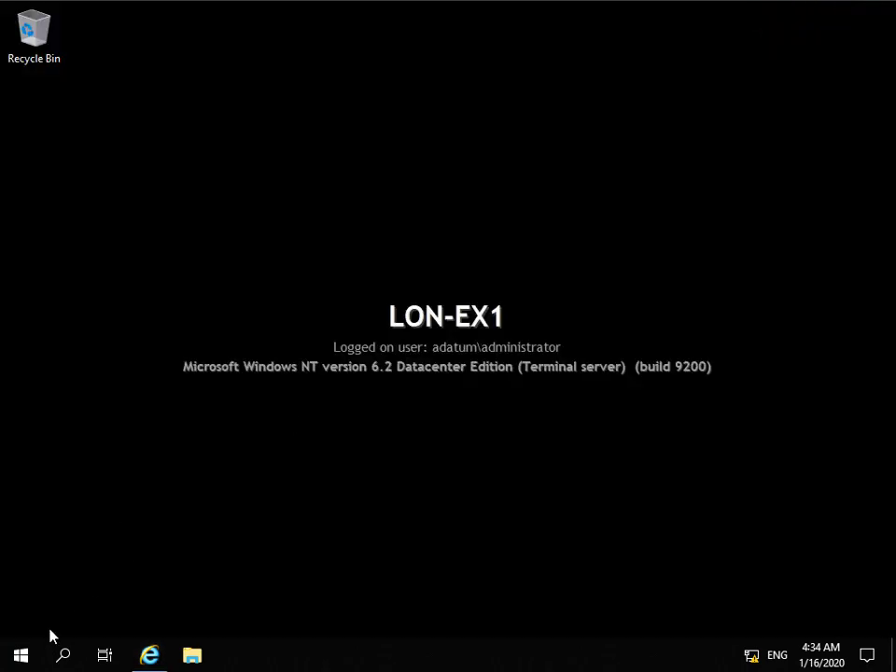
click(22, 653)
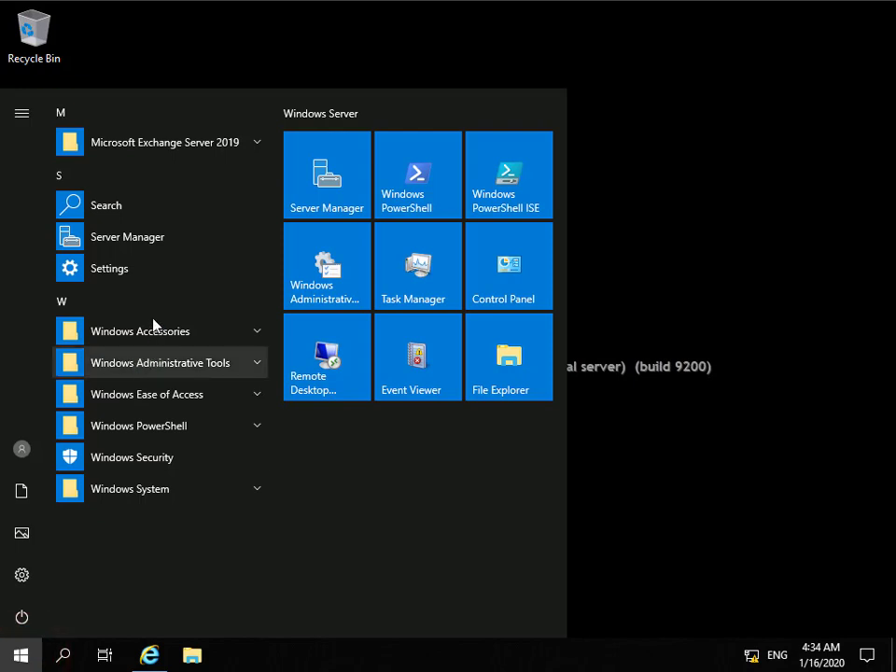
click(190, 149)
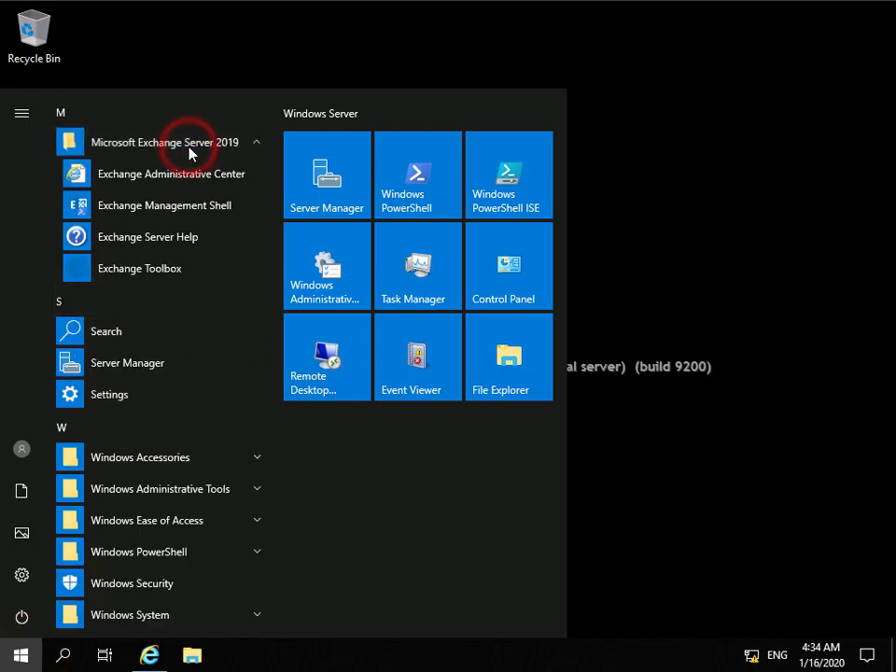
click(192, 205)
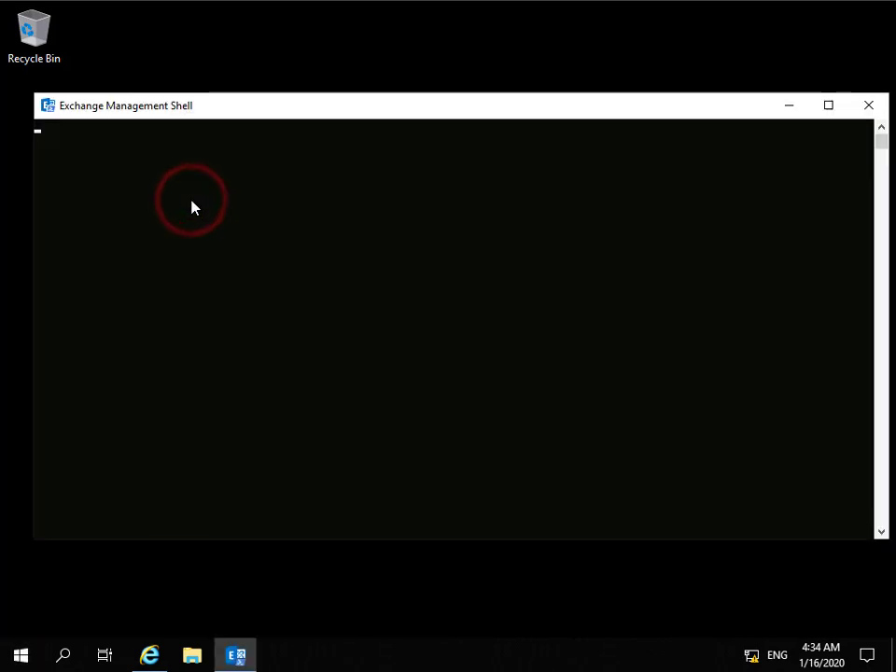
click(830, 106)
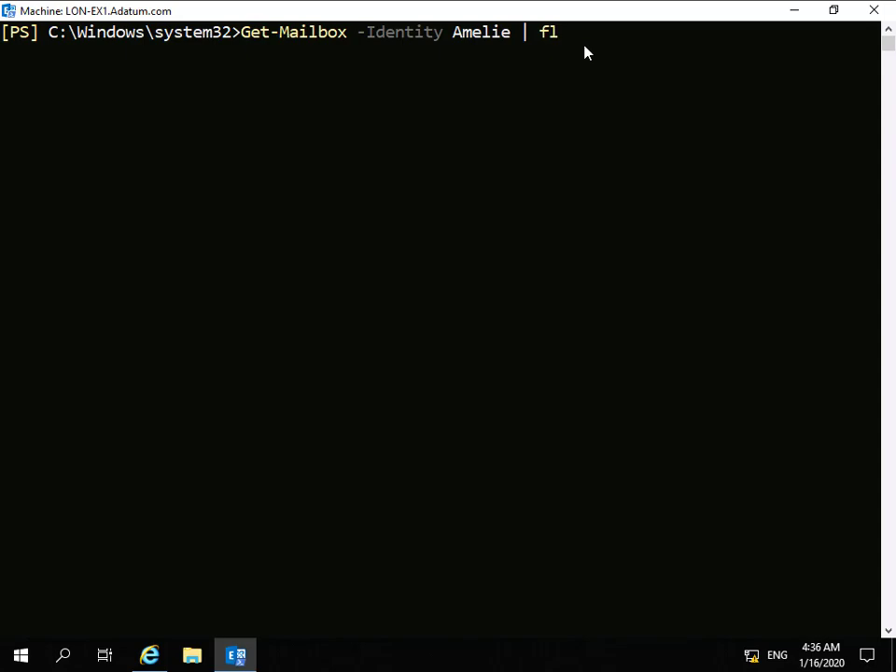
key(Return)
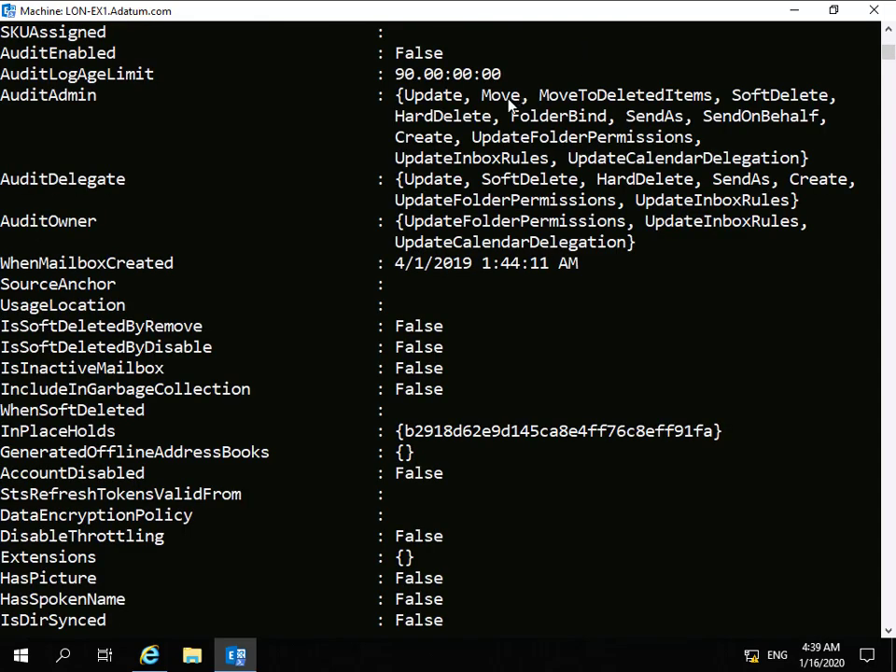